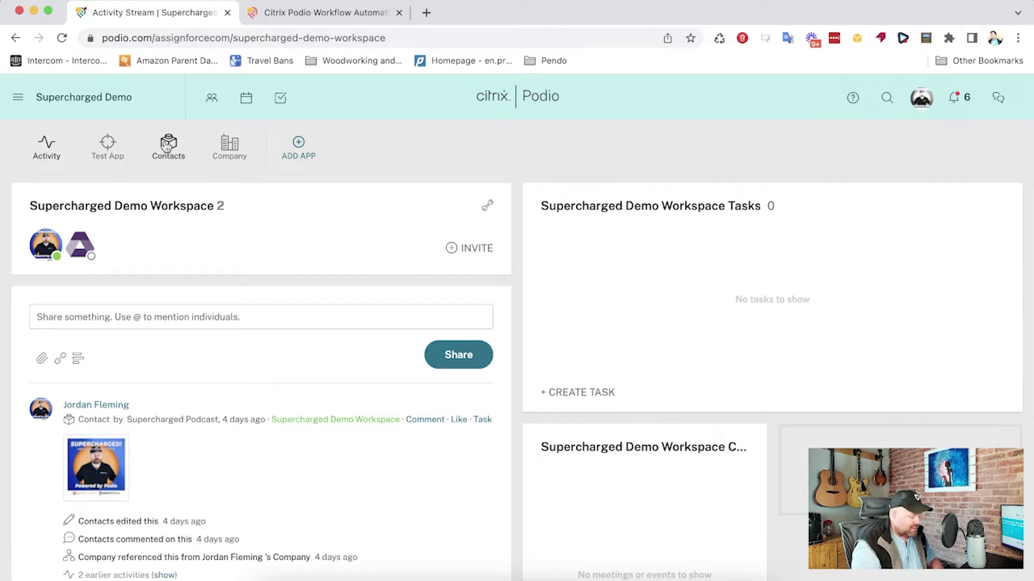
Open the Contacts app from the Supercharged Demo Workspace app bar
click(175, 155)
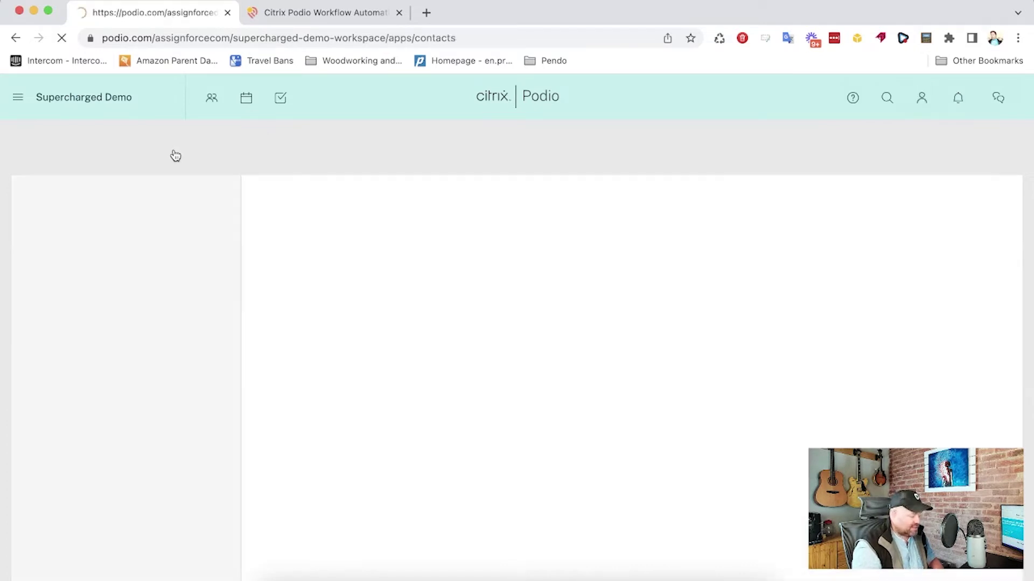
Open the contact record, then the Contacts template editor at the Actions field's Create Company option
click(366, 306)
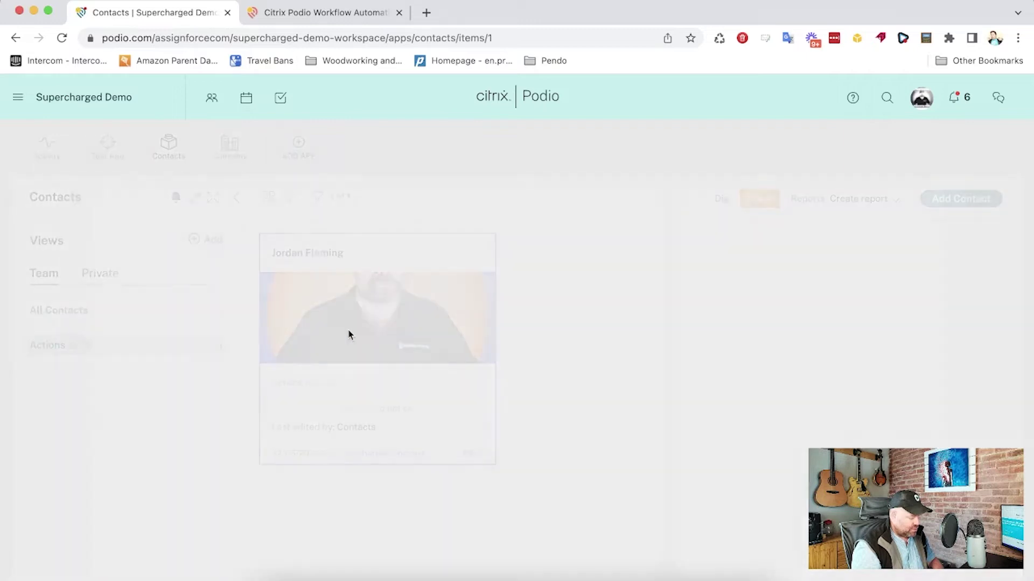
scroll(253, 407, down, 7)
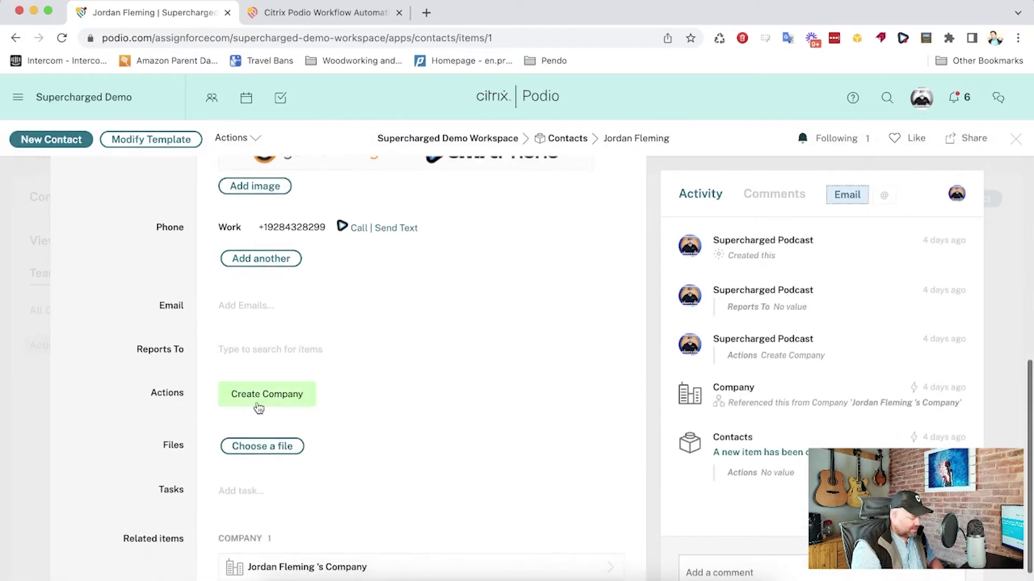
click(151, 139)
scroll(310, 413, down, 5)
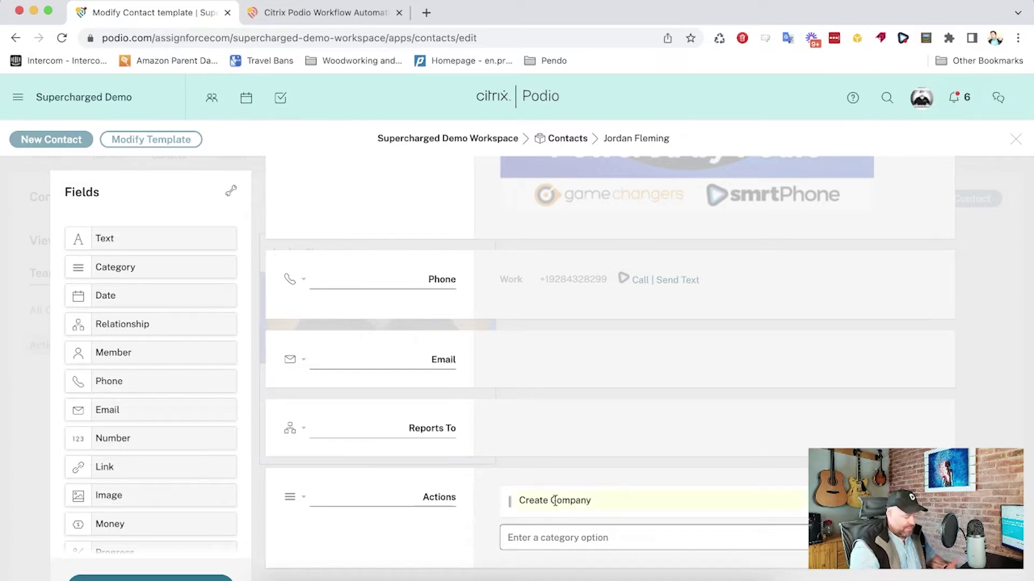
Back on the contact, untoggle Create Company in Actions, then go to Workflow Automation
click(143, 578)
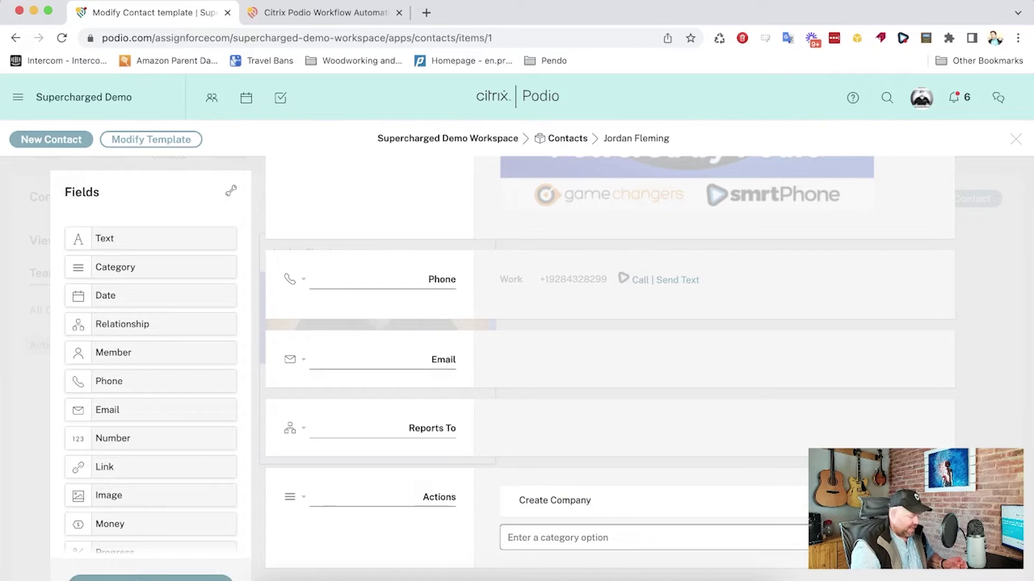
scroll(285, 420, down, 10)
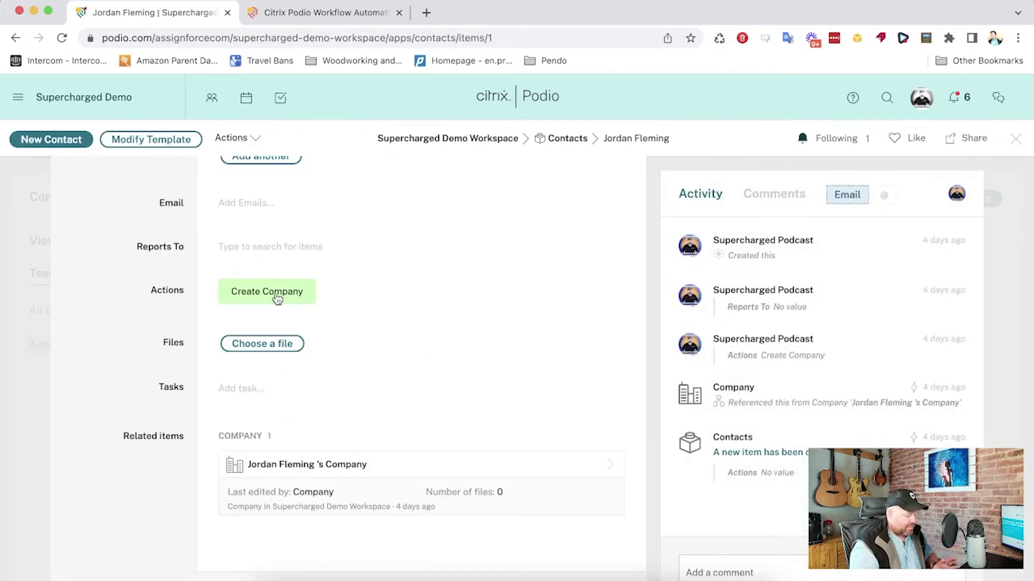
click(251, 302)
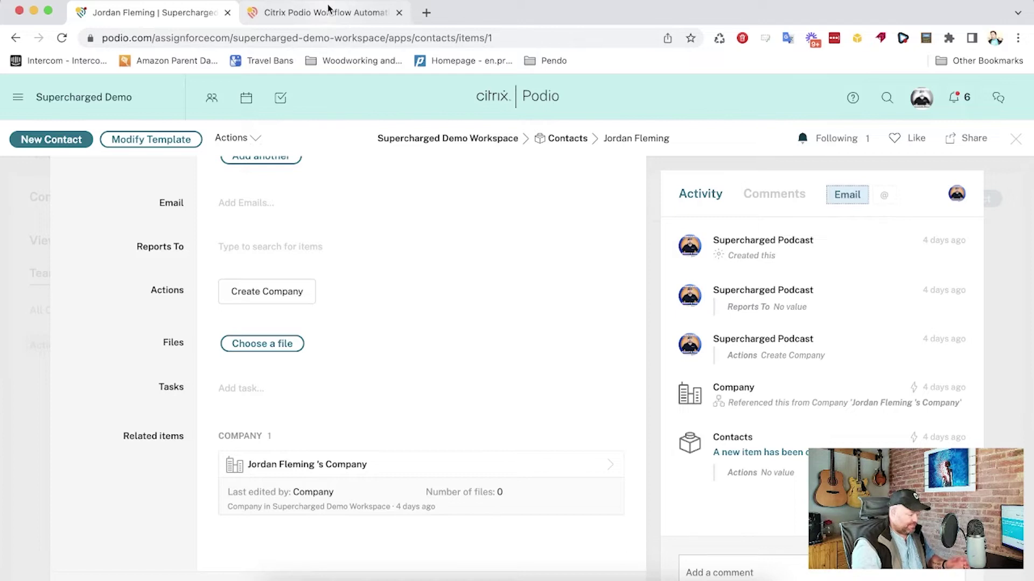
click(324, 16)
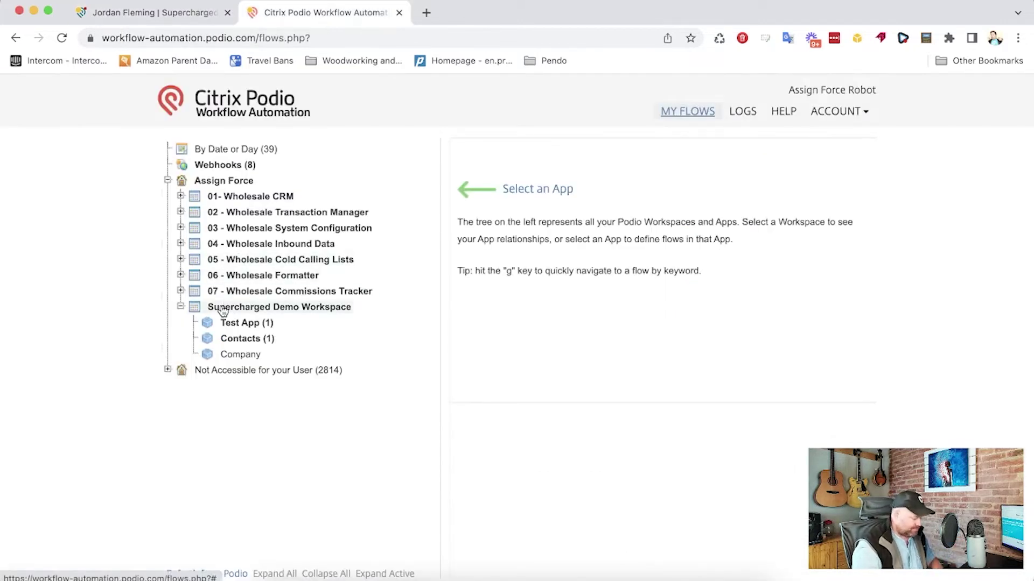
Show the Contacts flow 'On Update - Create company and drop breadcrumb in comments' recipe
click(235, 338)
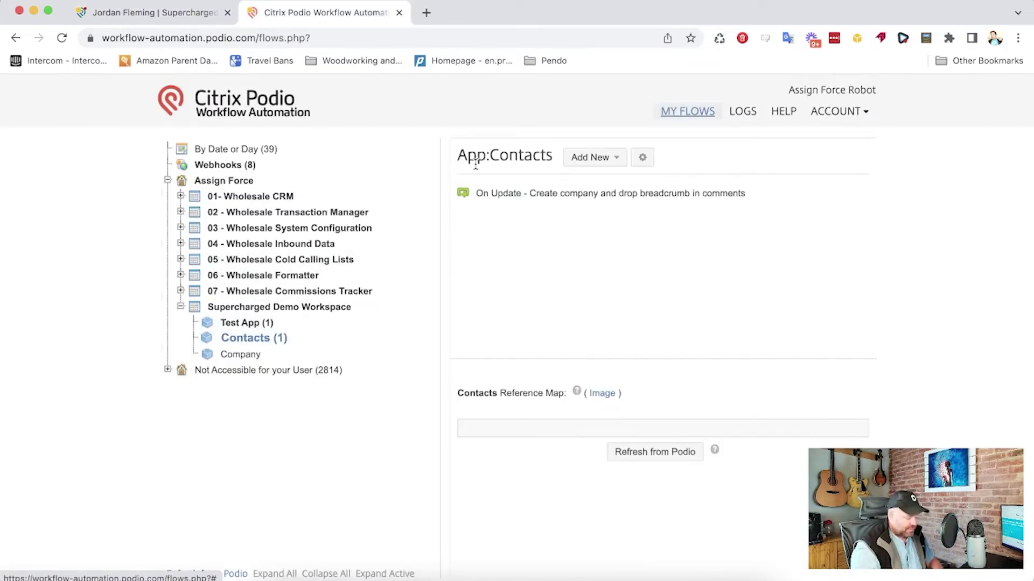
click(506, 195)
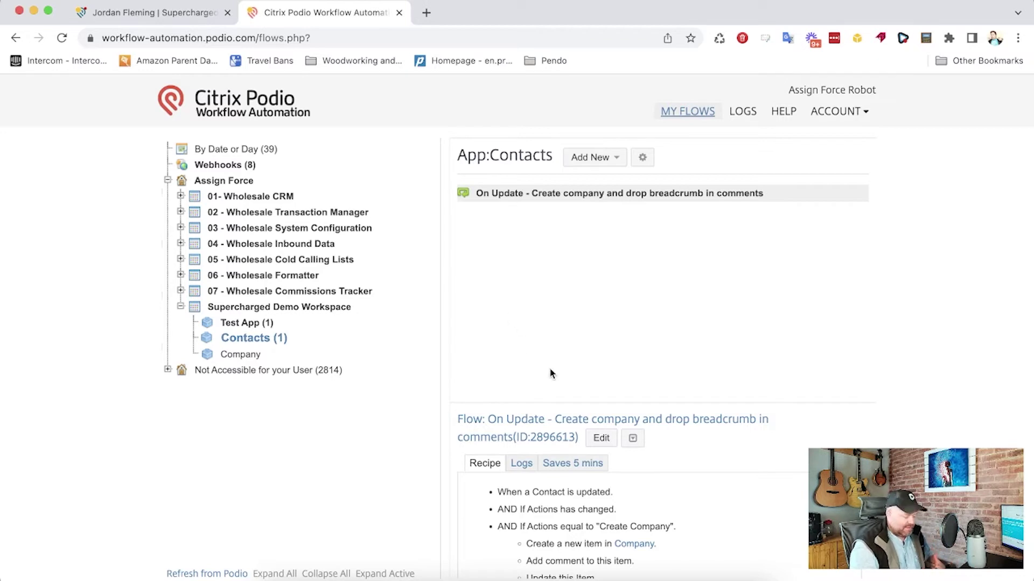
Edit the On Update flow and review its trigger, Actions = Create Company filter, and actions
click(600, 438)
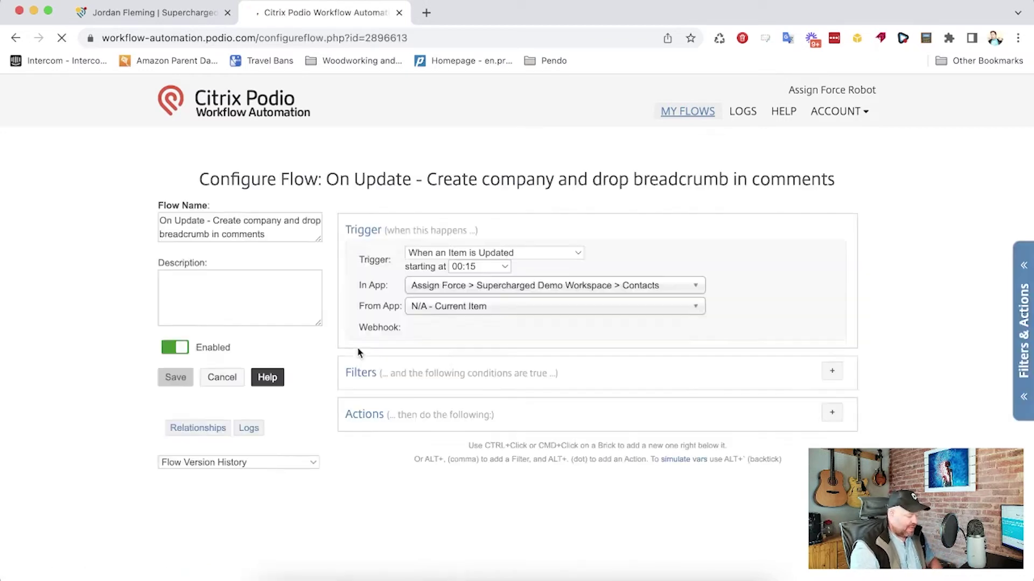
scroll(354, 334, down, 3)
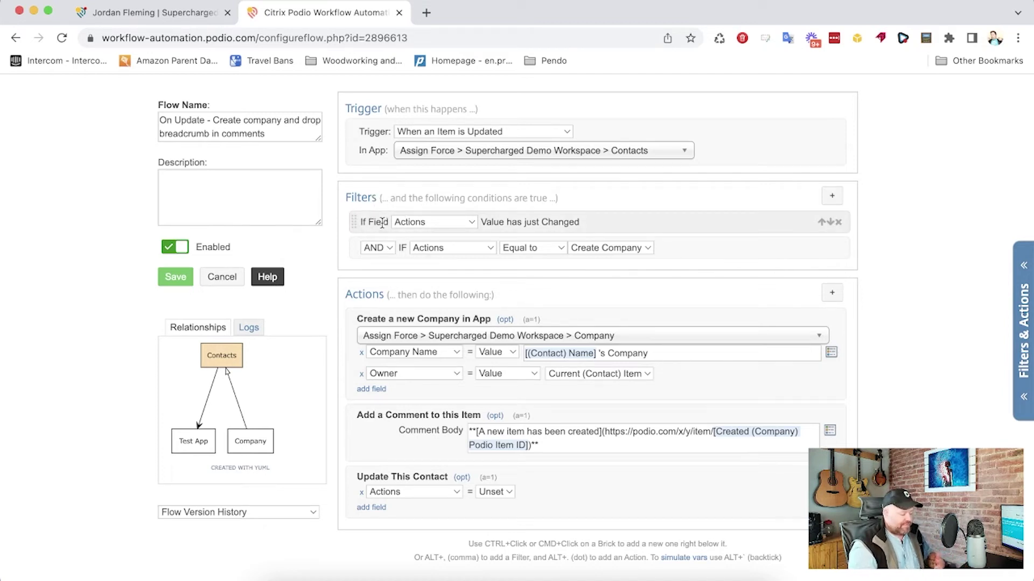
click(205, 14)
key(ctrl+Tab)
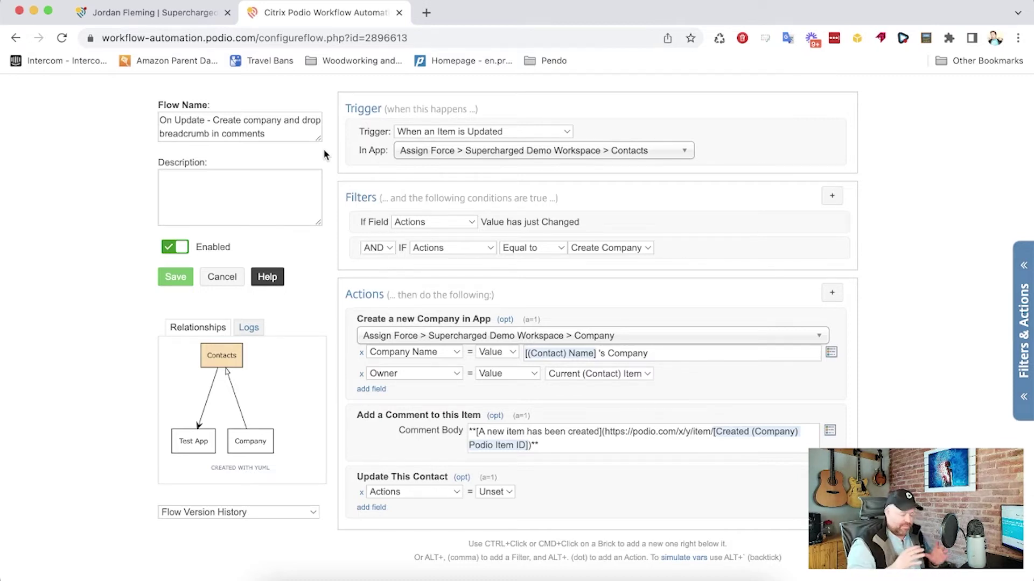
scroll(396, 182, down, 1)
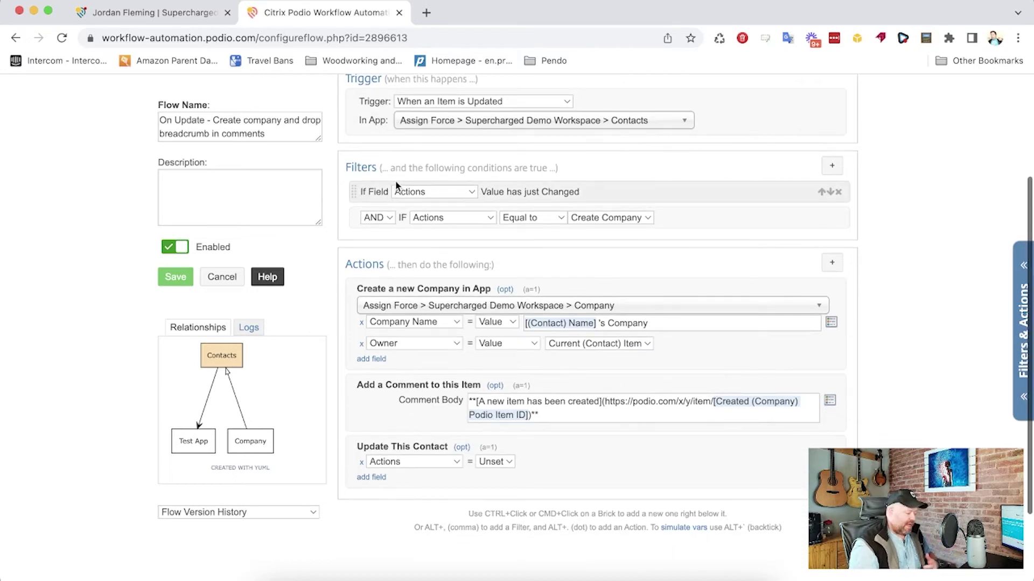
scroll(395, 215, down, 2)
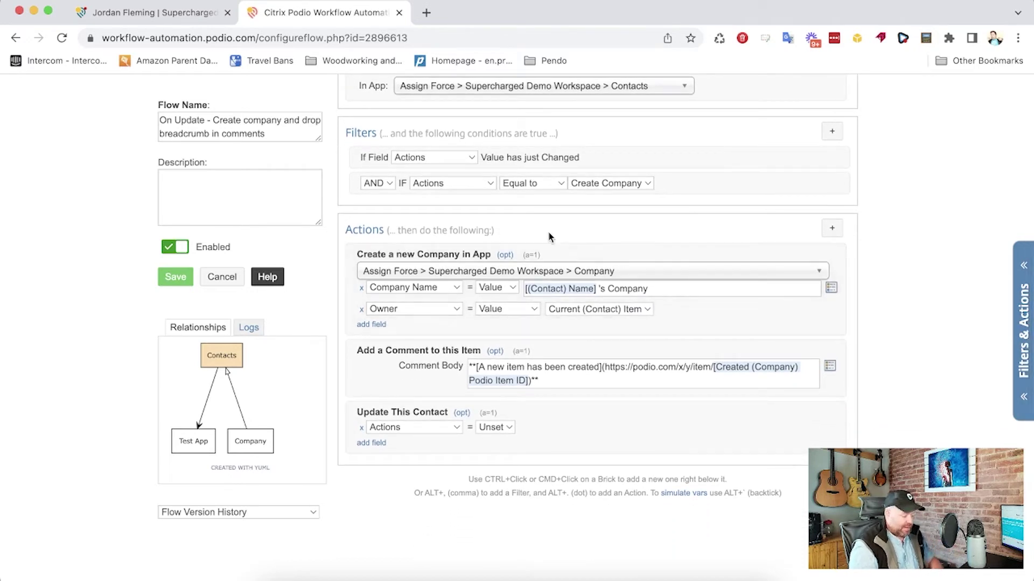
Delete the empty action row, leaving create Company, comment link, and unset Actions
click(832, 227)
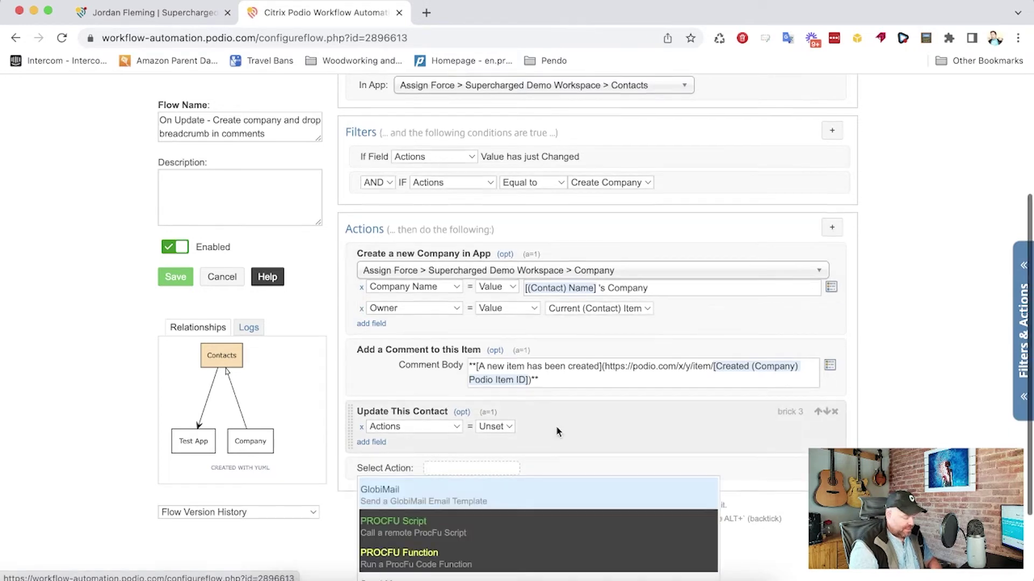
scroll(547, 444, down, 10)
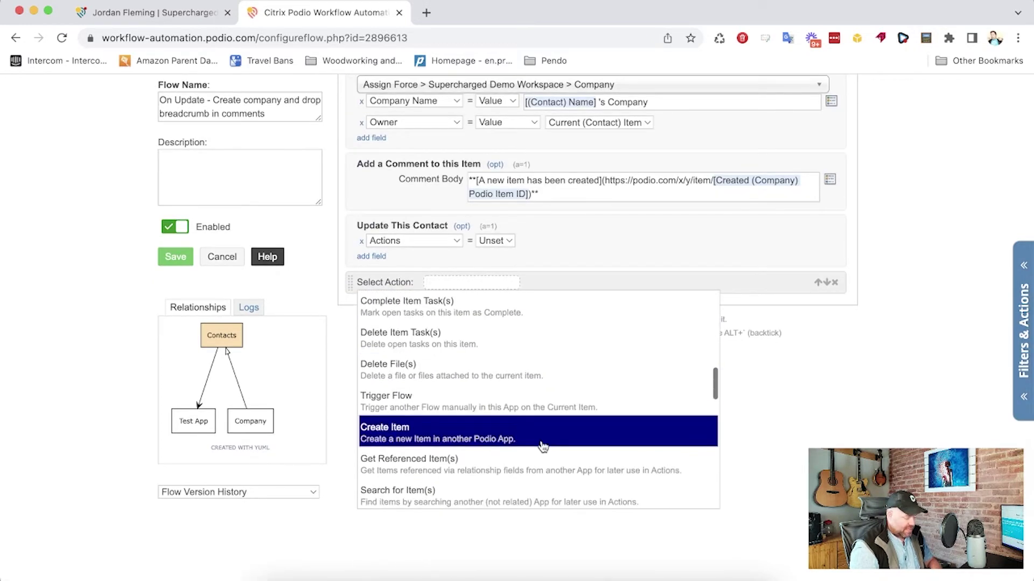
scroll(542, 446, up, 10)
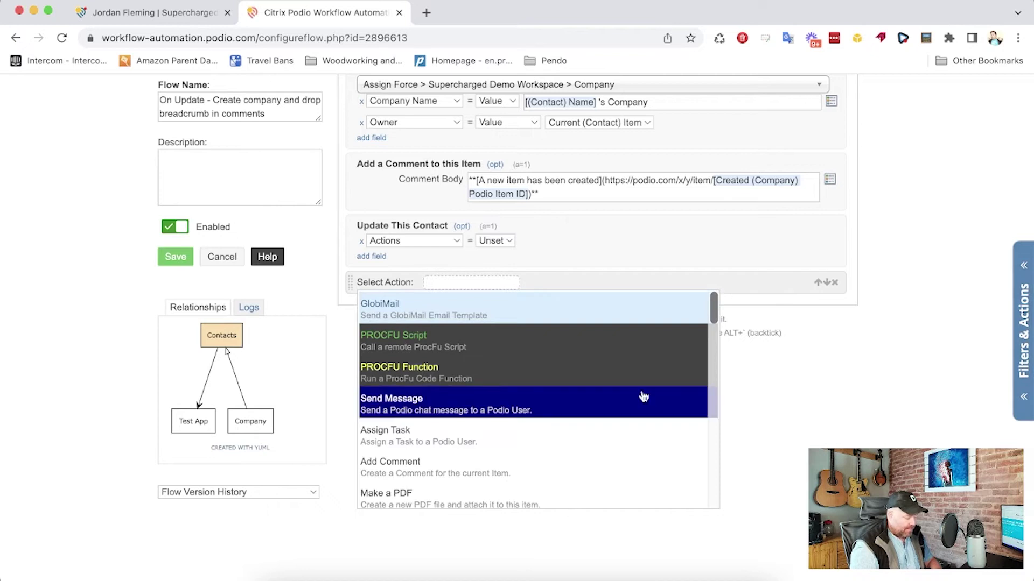
scroll(598, 404, down, 5)
text(d)
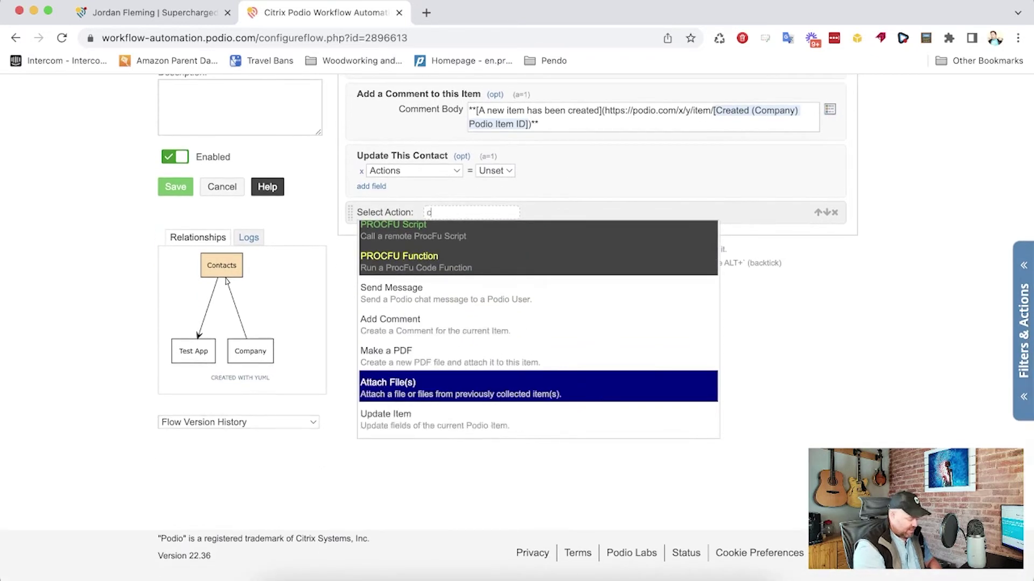
text(re)
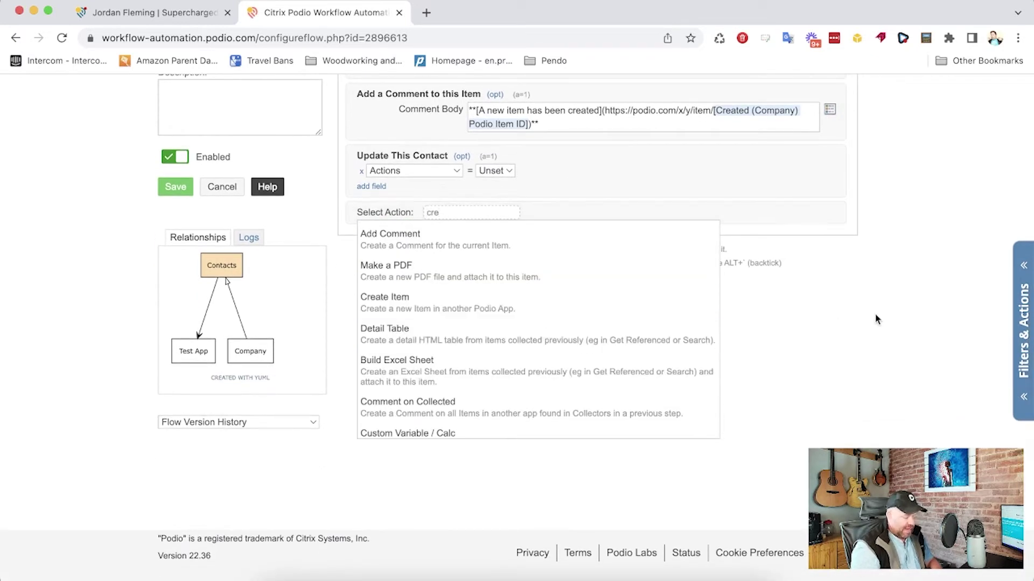
click(875, 313)
click(839, 213)
scroll(779, 230, up, 2)
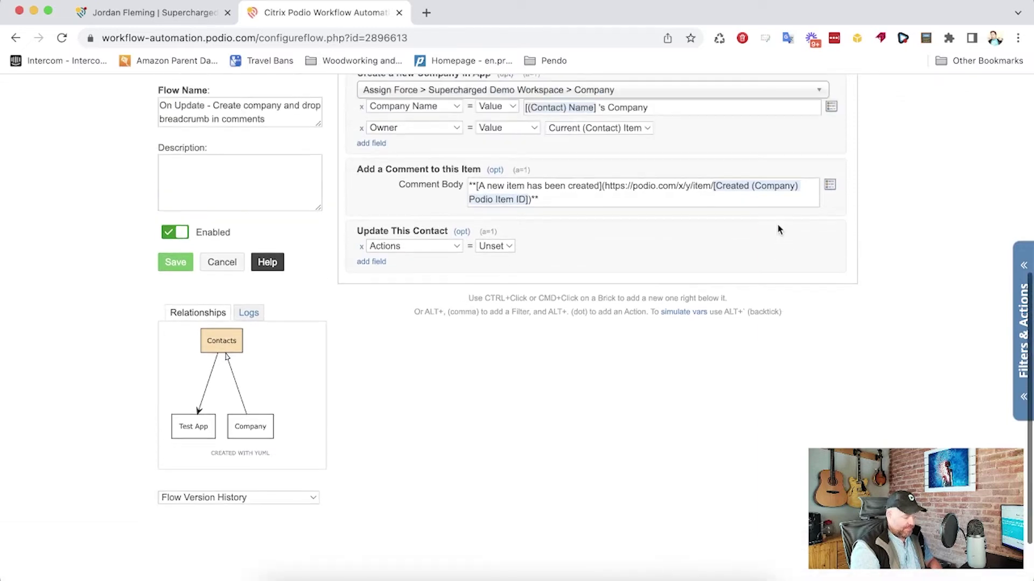
scroll(779, 230, up, 3)
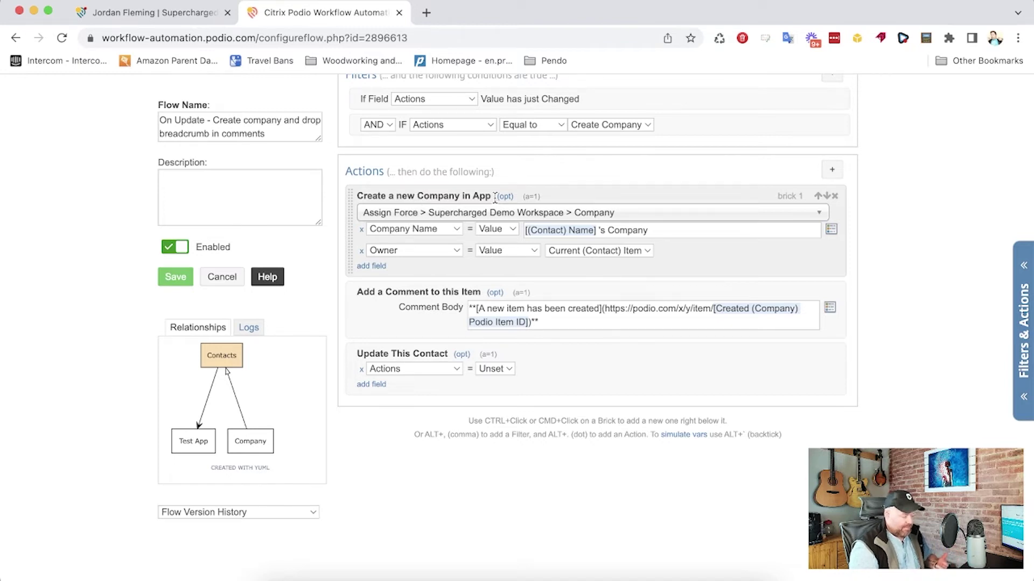
click(515, 215)
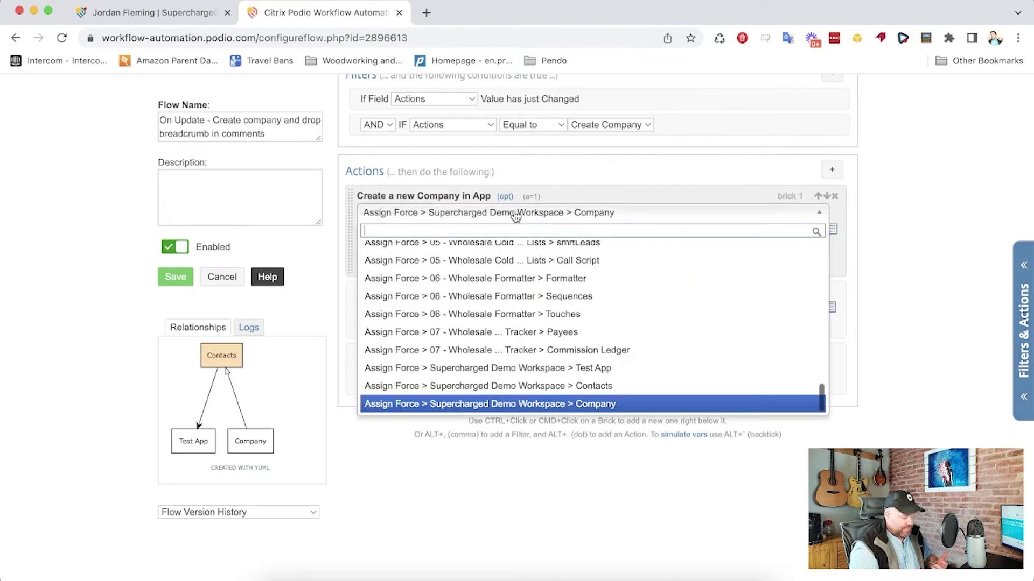
click(576, 172)
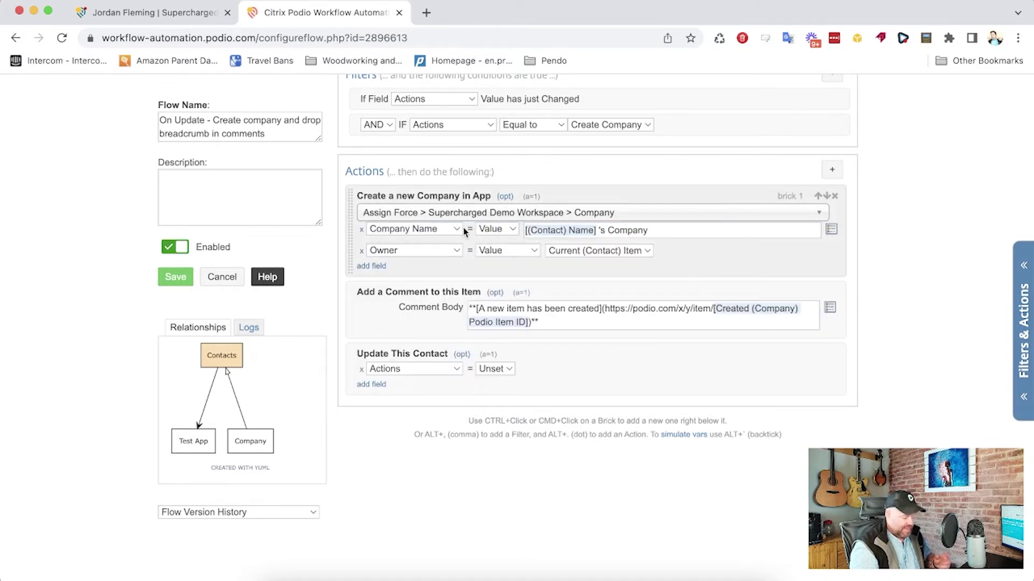
click(831, 232)
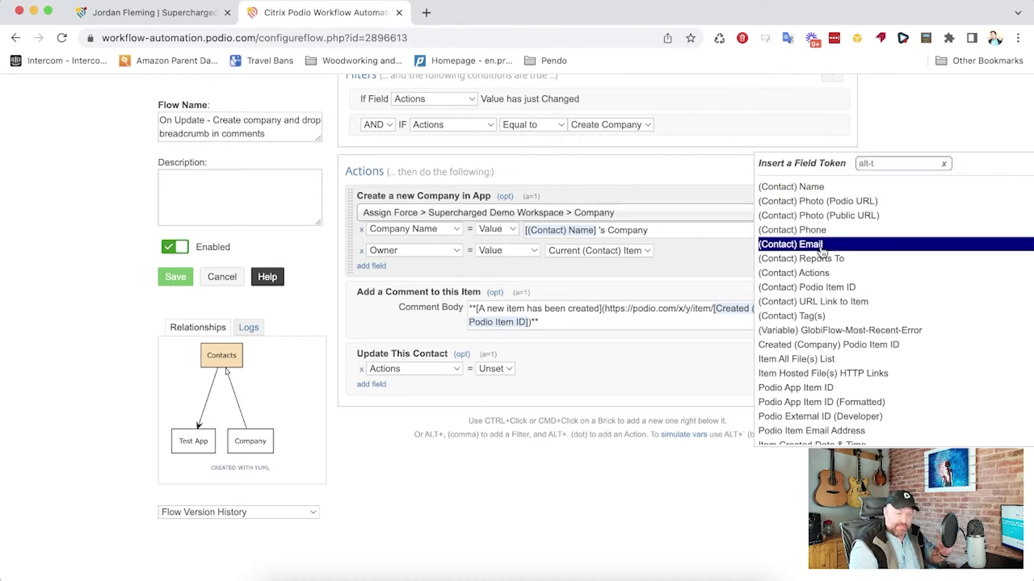
click(688, 253)
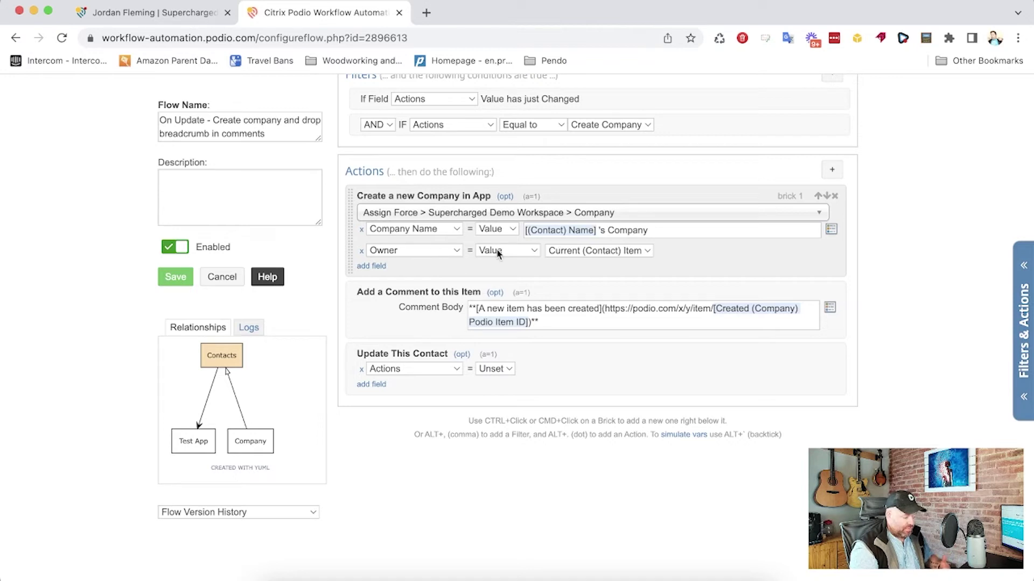
click(562, 253)
click(564, 250)
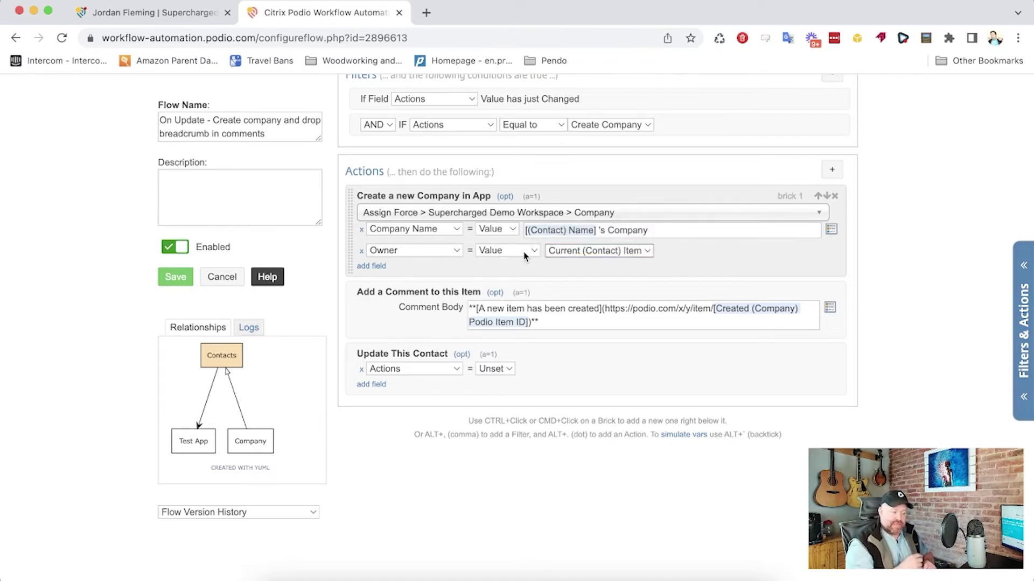
click(574, 257)
click(577, 254)
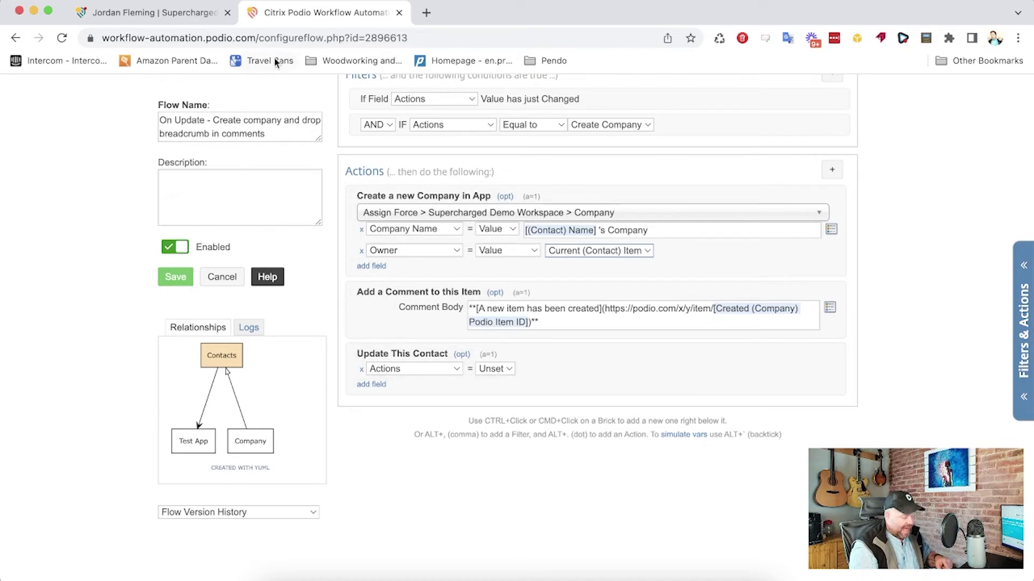
click(495, 369)
click(498, 371)
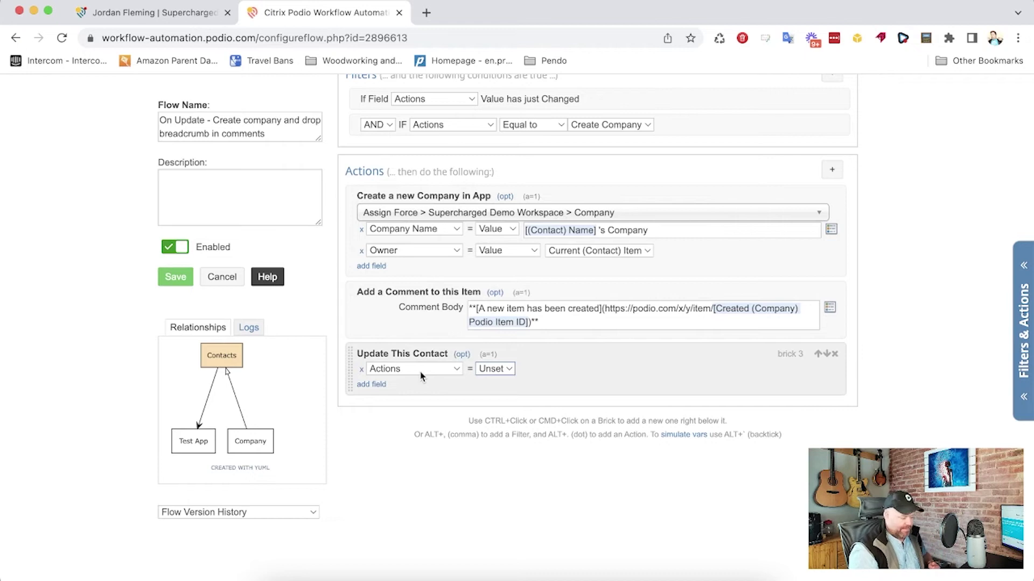
Enable Hook Event on the Create a new Company action and save the flow
scroll(396, 174, up, 1)
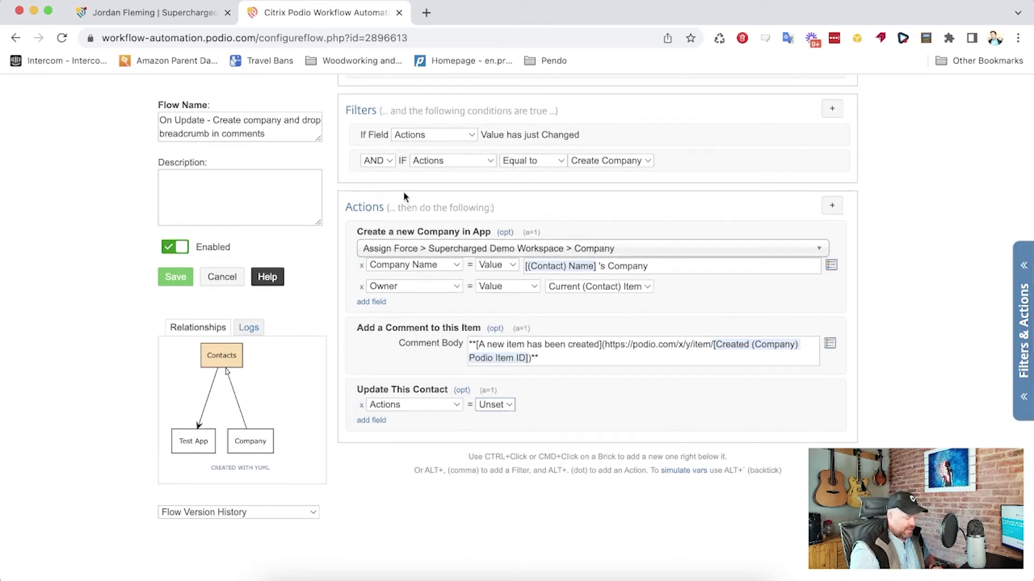
click(506, 233)
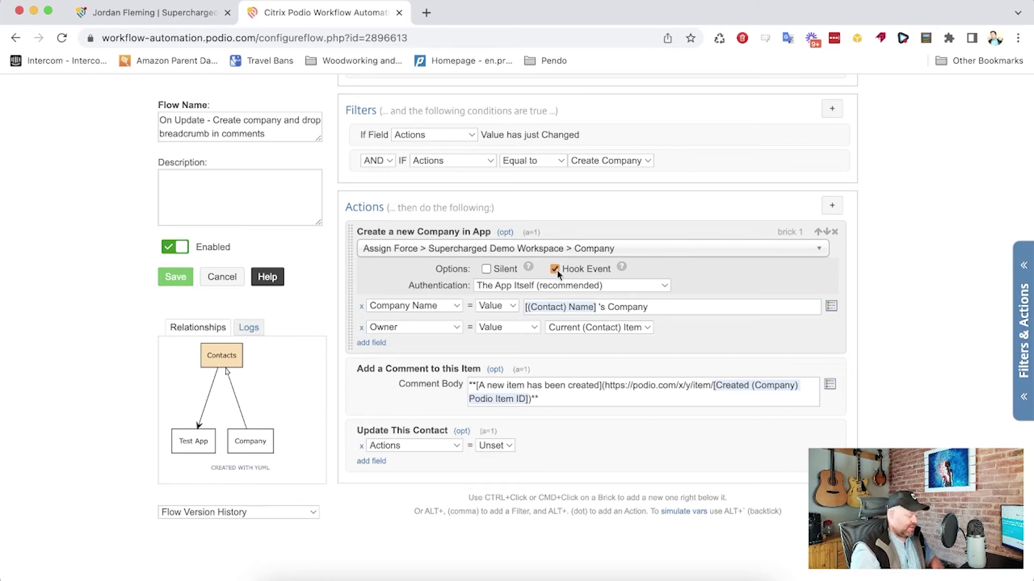
click(176, 276)
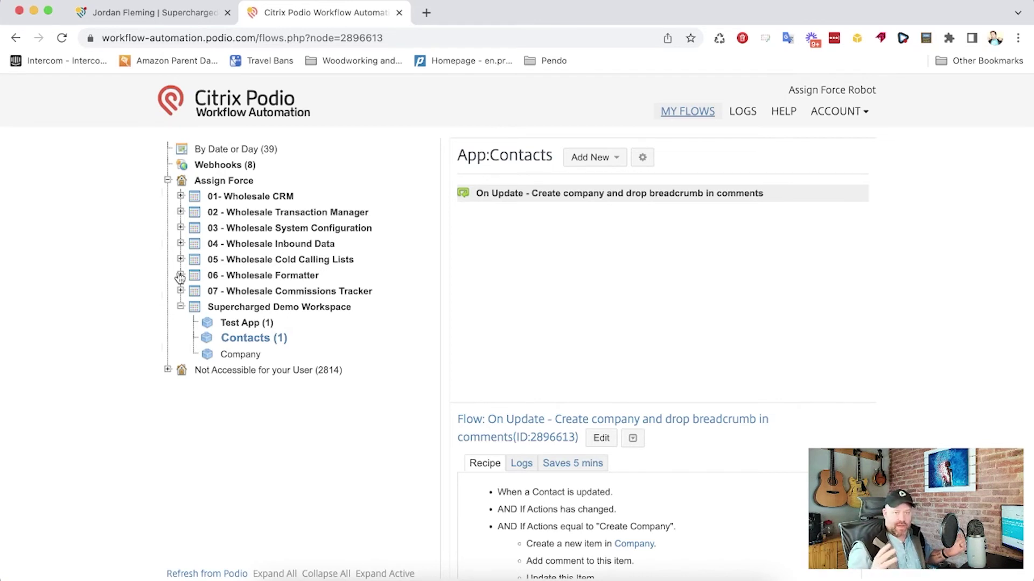
On the contact, press the Create Company action button and reload the page
click(162, 21)
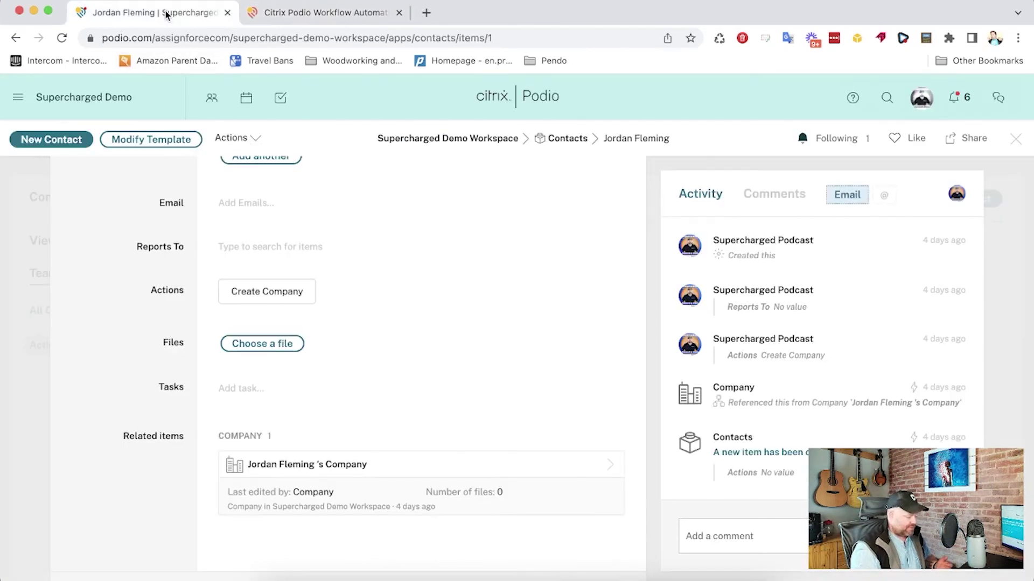
scroll(237, 397, down, 3)
click(251, 397)
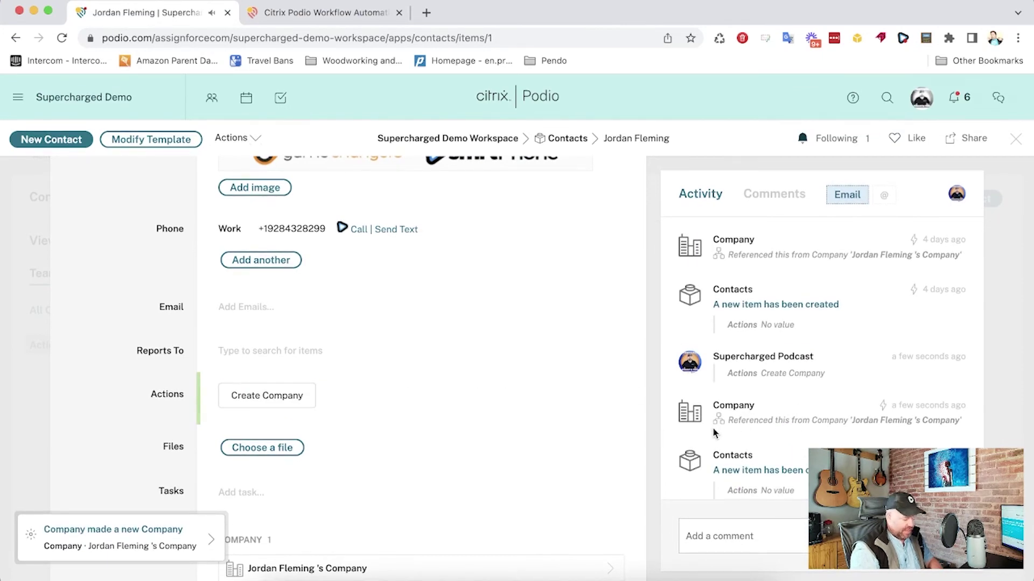
scroll(182, 383, down, 3)
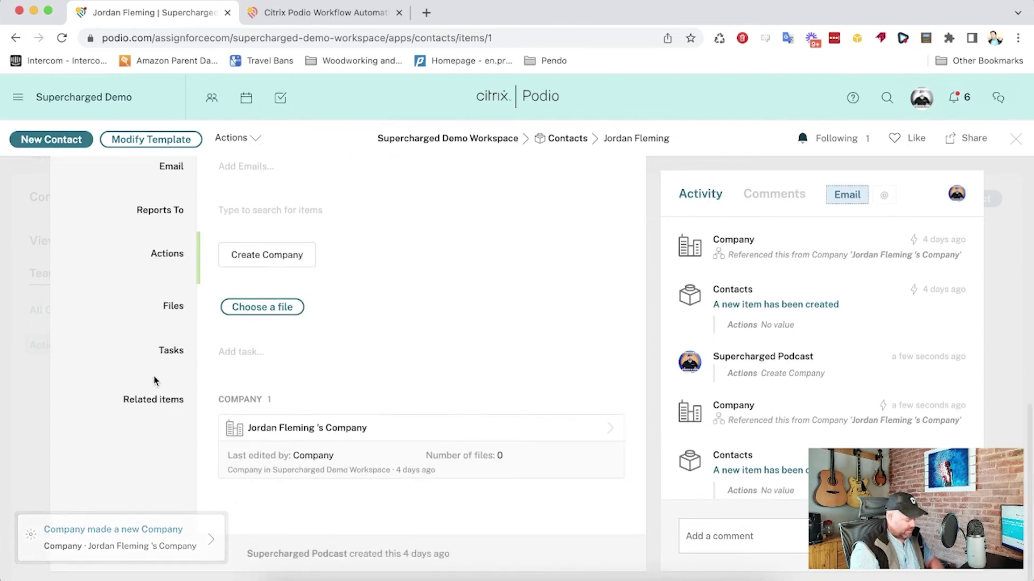
key(super+r)
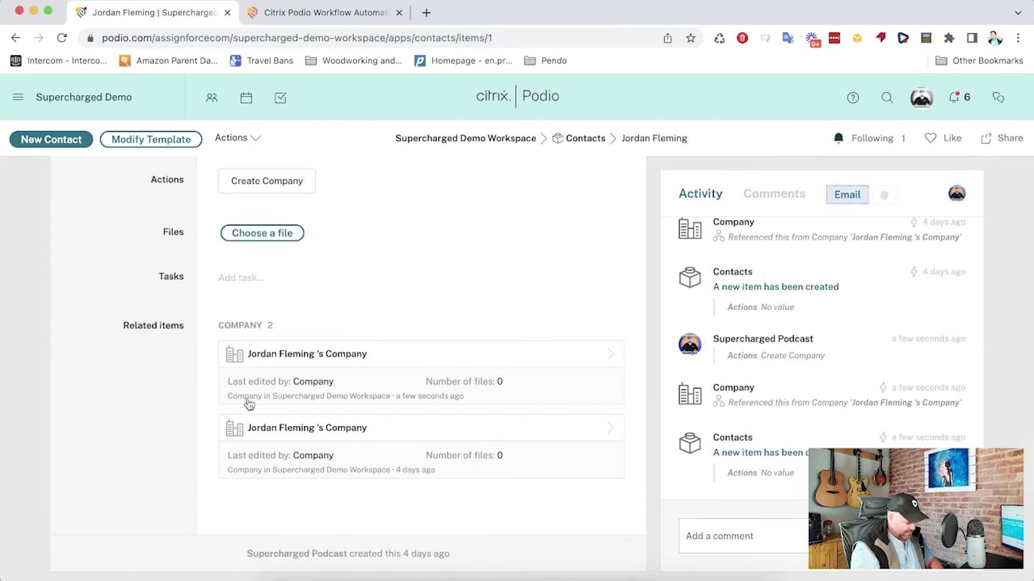
Open the newly created related company item, then return to its owning contact
mouse_move(410, 397)
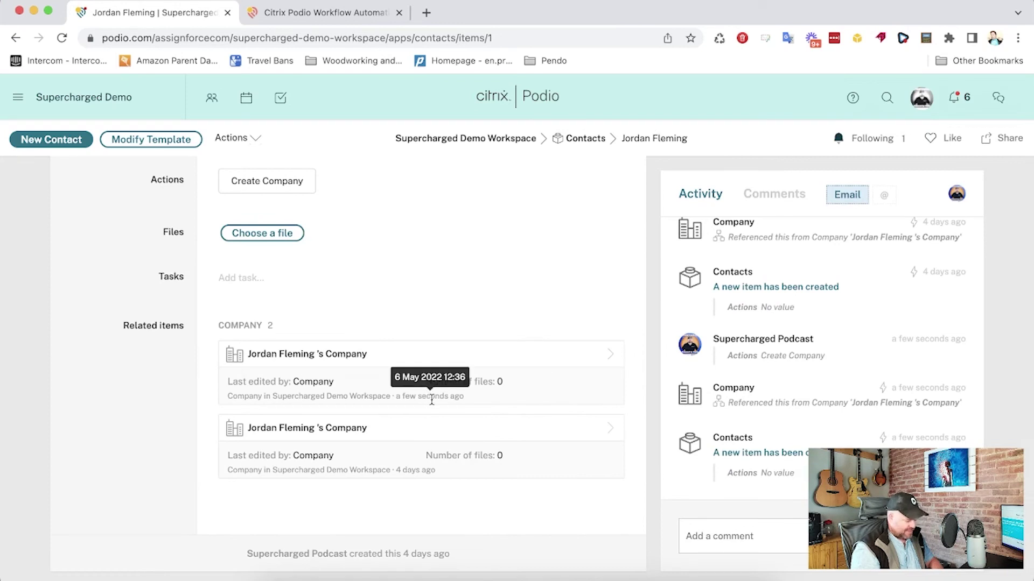
click(311, 357)
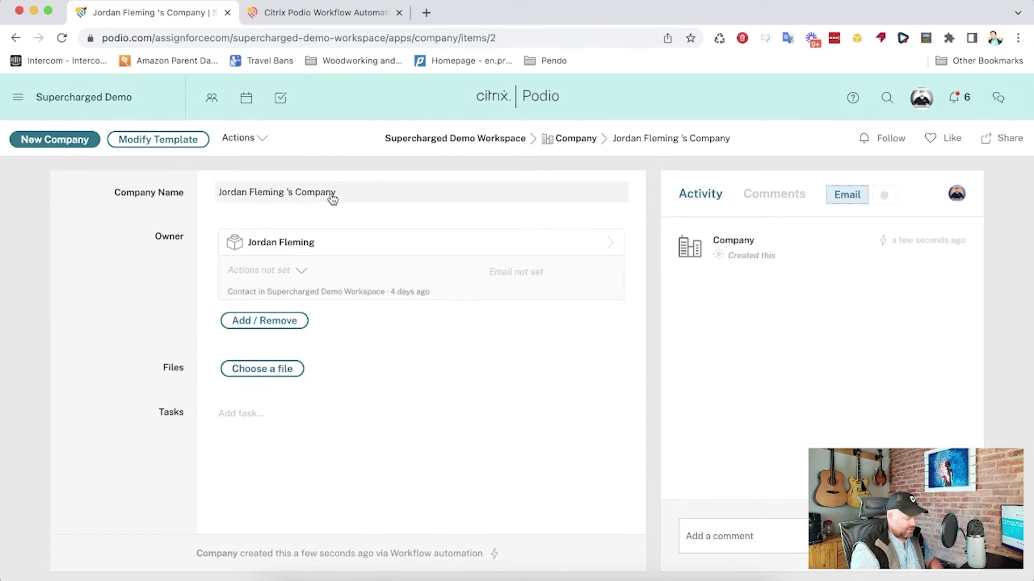
click(282, 244)
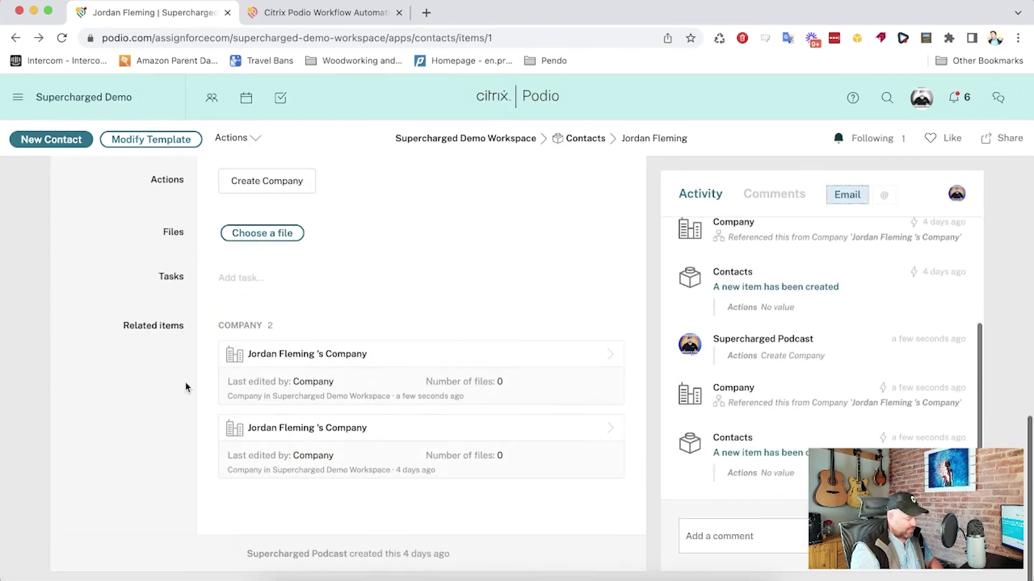
scroll(185, 384, right, 5)
scroll(185, 384, left, 5)
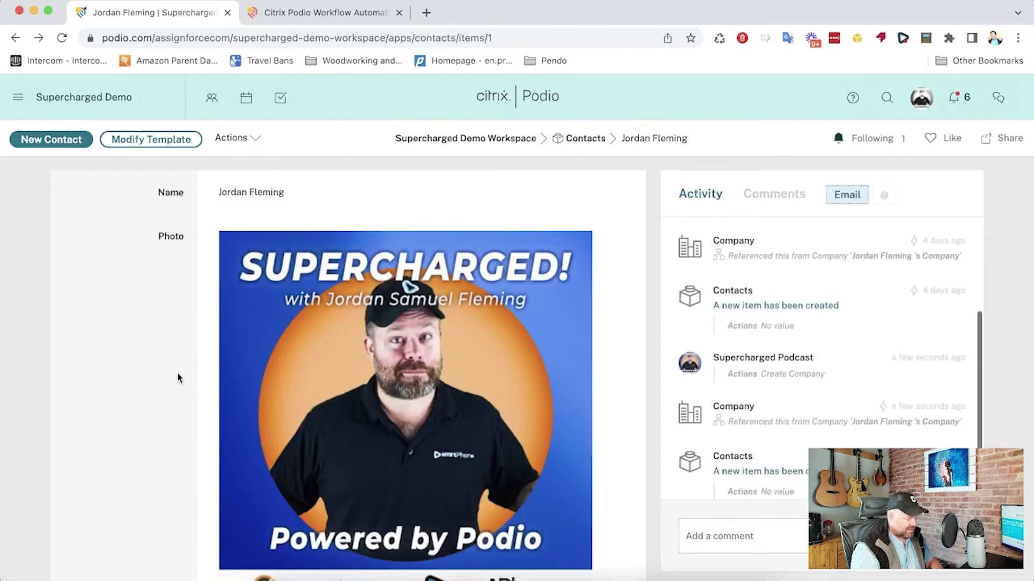